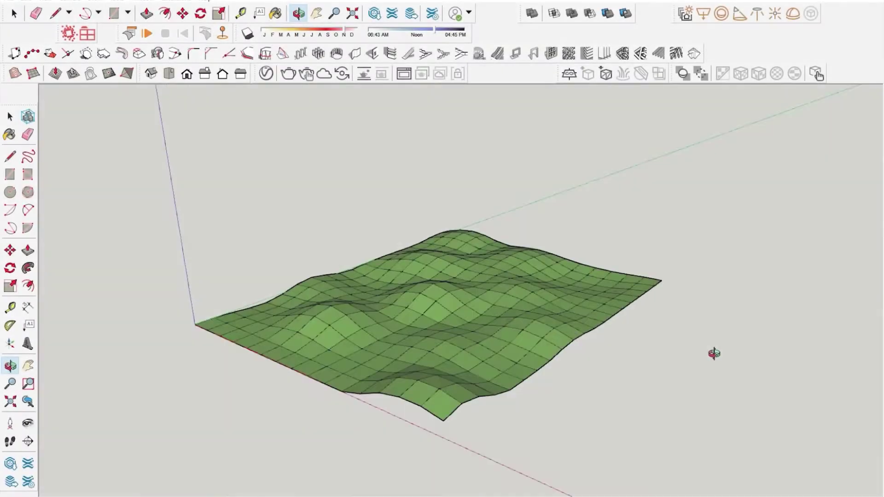
- Undock the Skatter toolbar and float it over the modelling area above the terrain
mouse_move(714, 355)
mouse_down()
mouse_move(880, 316)
mouse_move(831, 438)
mouse_move(868, 379)
mouse_move(257, 223)
mouse_move(310, 286)
mouse_move(342, 423)
mouse_move(456, 341)
mouse_move(415, 113)
mouse_move(421, 203)
mouse_up()
key(space)
middle_drag(431, 333, 381, 239)
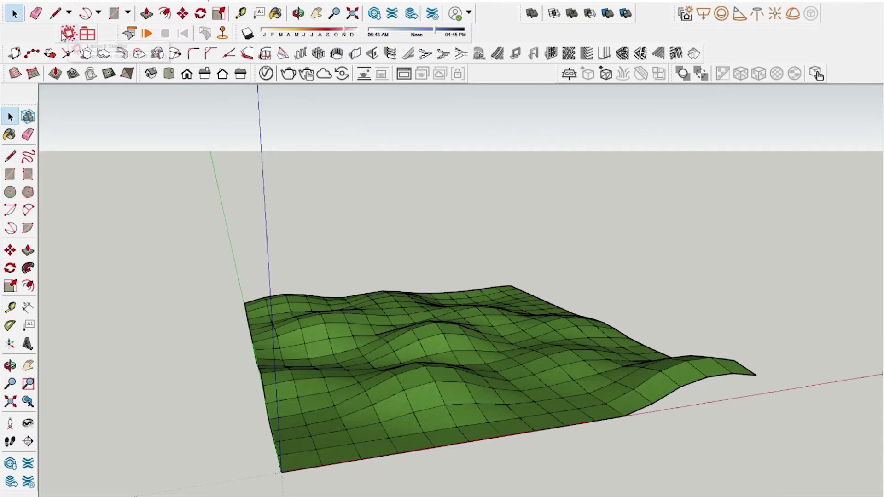
drag(55, 32, 123, 102)
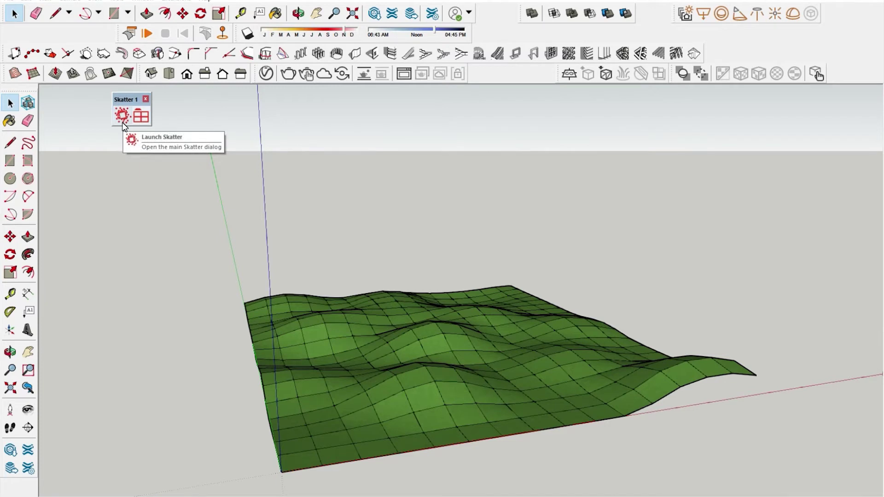
- Load the Bushes 01 preset from the Skatter library with its scattered objects as full geometry
click(142, 120)
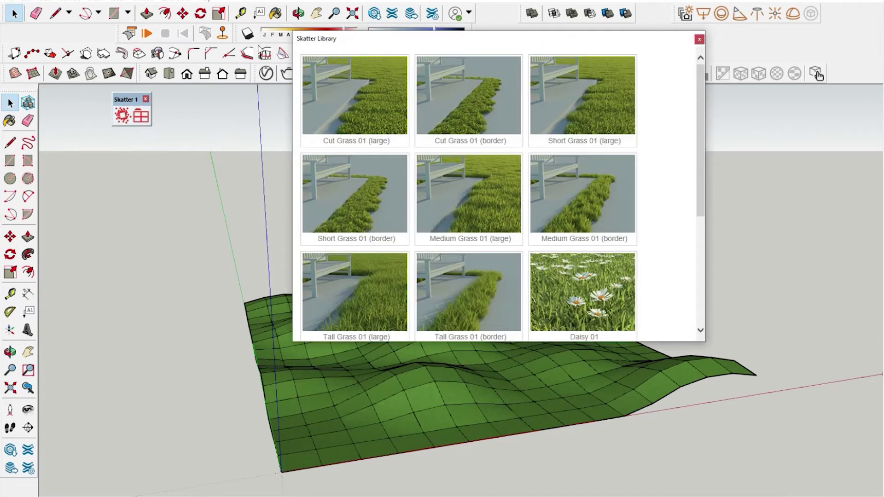
scroll(478, 175, down, 3)
scroll(479, 181, down, 2)
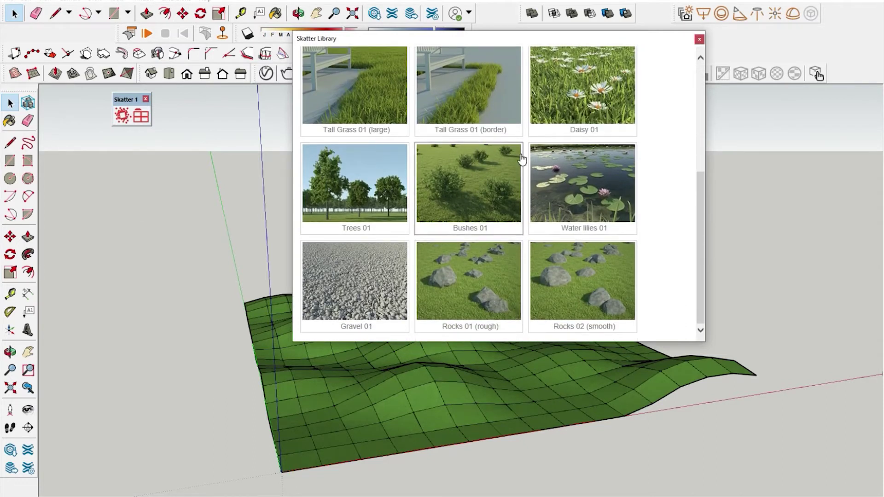
click(458, 197)
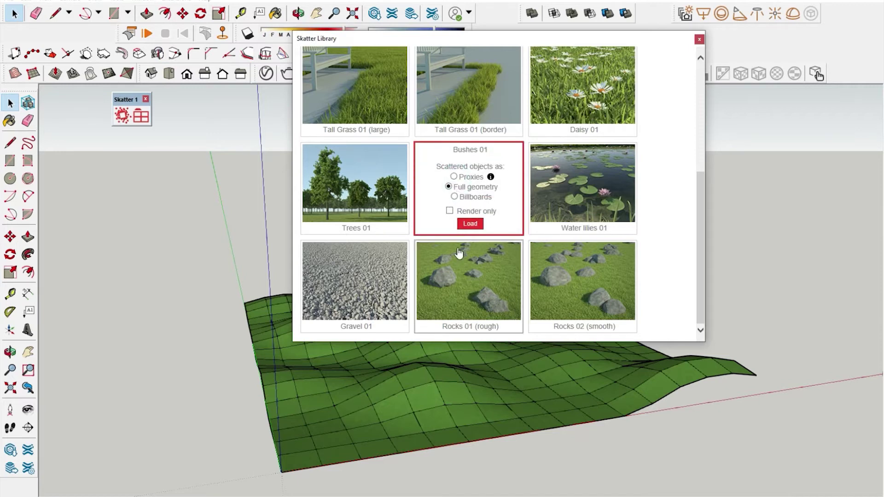
click(470, 225)
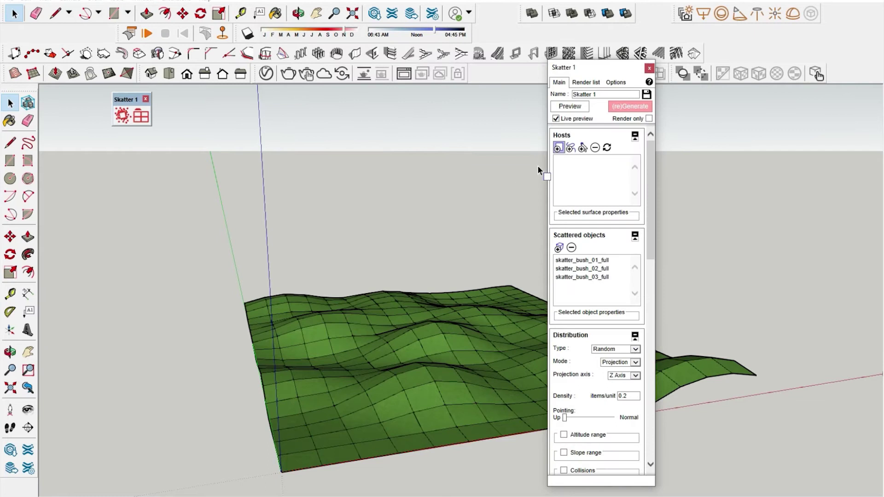
- Add the green terrain group as the host surface for the bush scattering
click(559, 148)
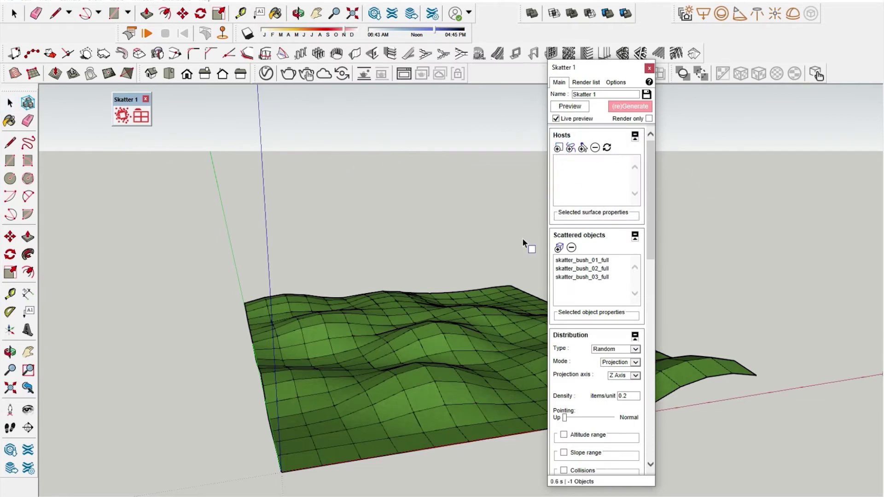
middle_drag(419, 380, 474, 381)
click(559, 148)
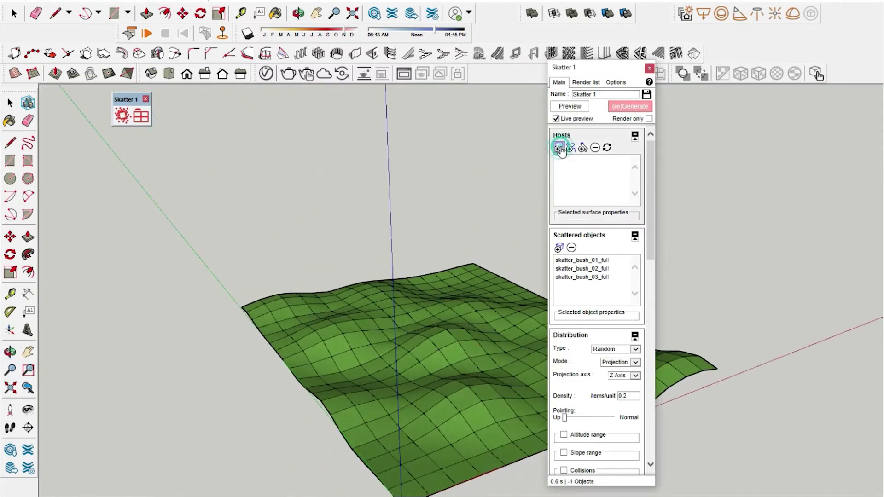
click(449, 357)
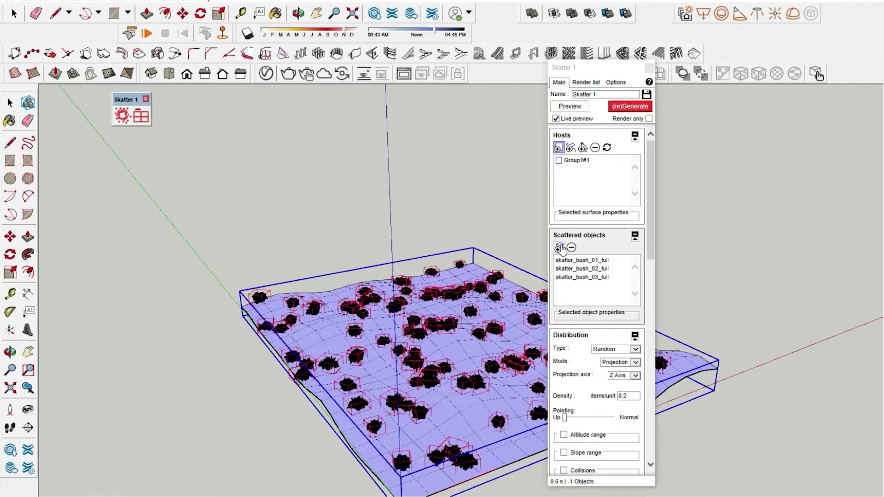
click(558, 248)
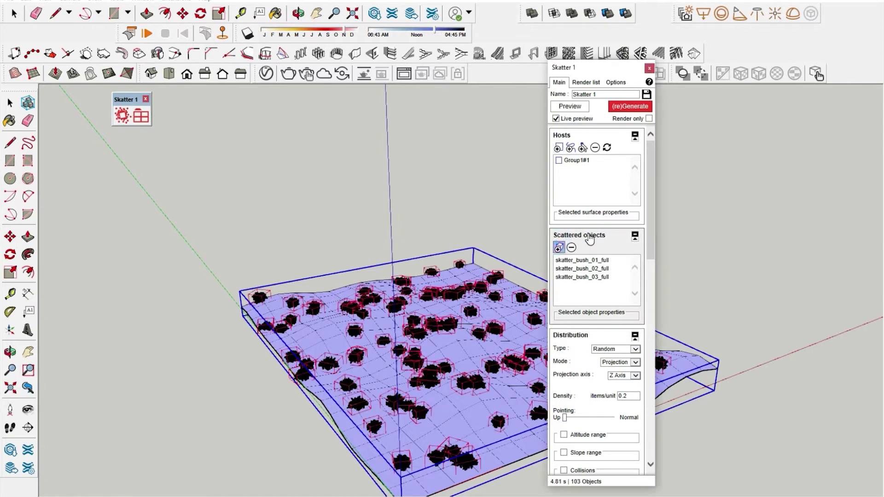
click(212, 386)
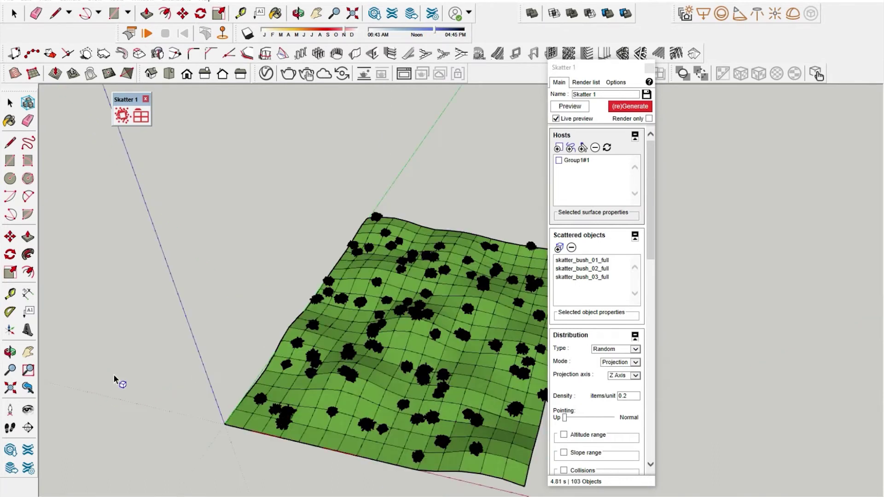
middle_drag(158, 433, 312, 369)
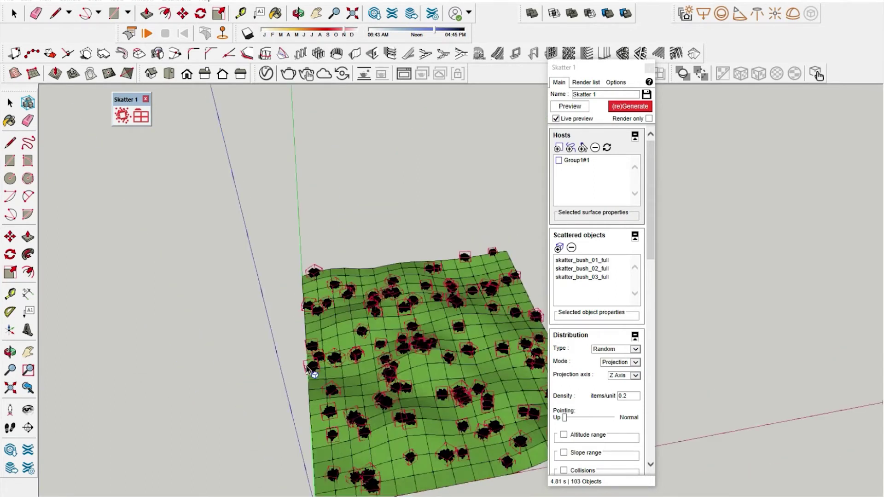
- Change the distribution type to Uniform and set Spacing X to 8
click(635, 349)
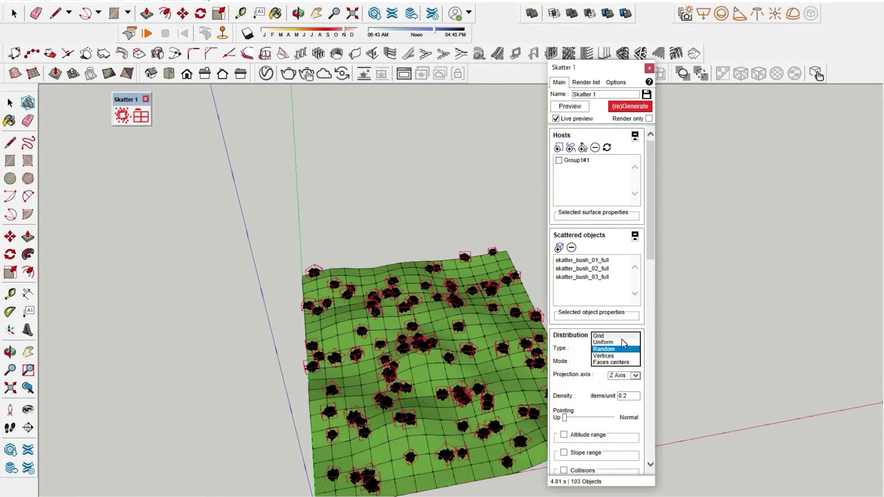
click(603, 339)
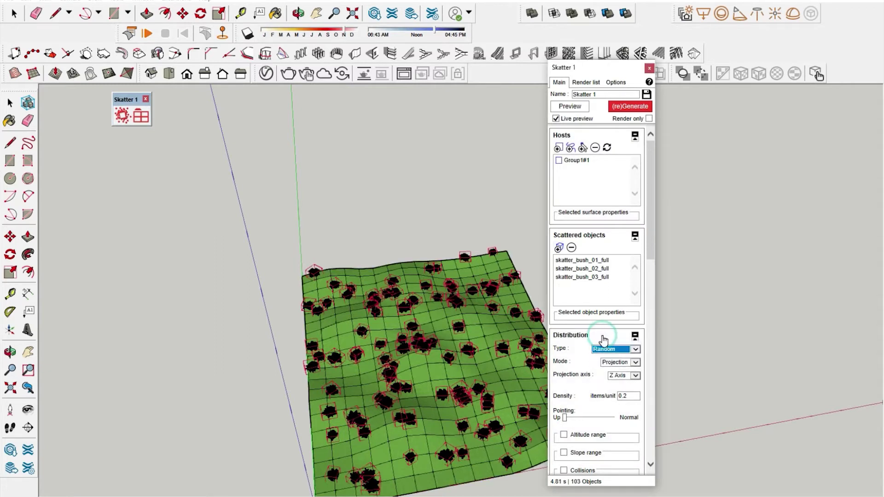
click(635, 350)
click(611, 360)
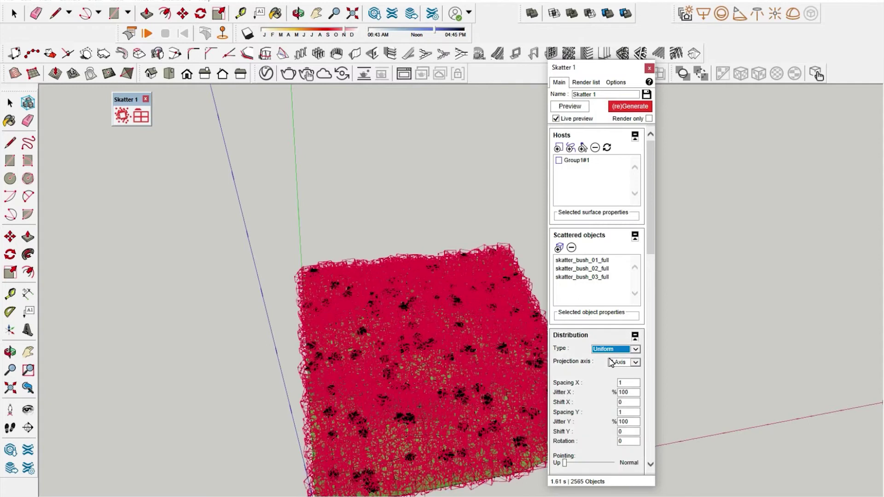
double_click(630, 384)
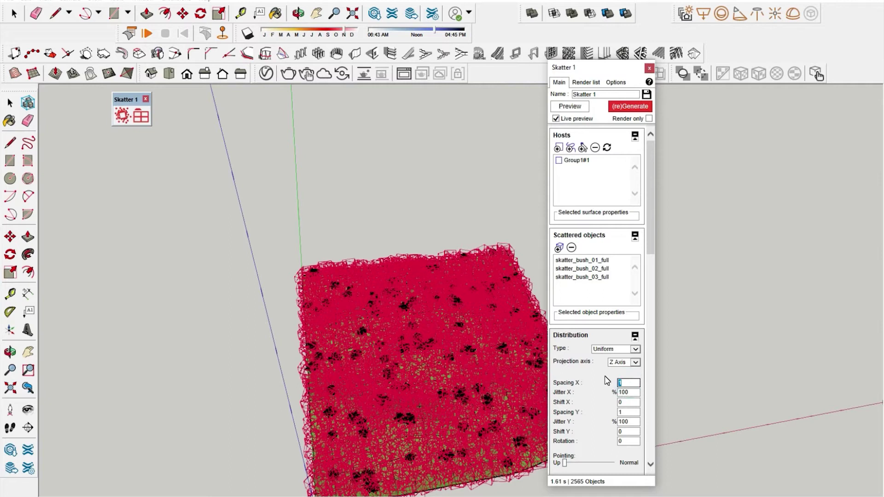
text(8)
key(Return)
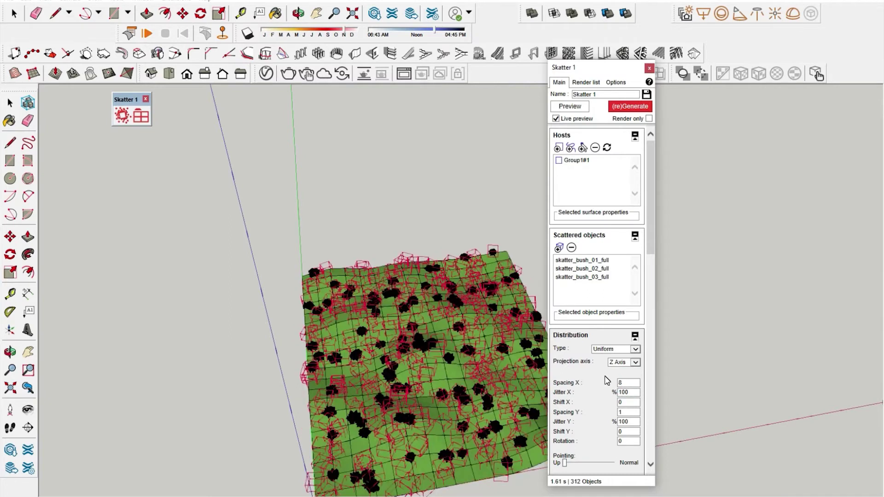
- Switch the distribution type to Grid and set Spacing X to 10
middle_drag(410, 442, 408, 446)
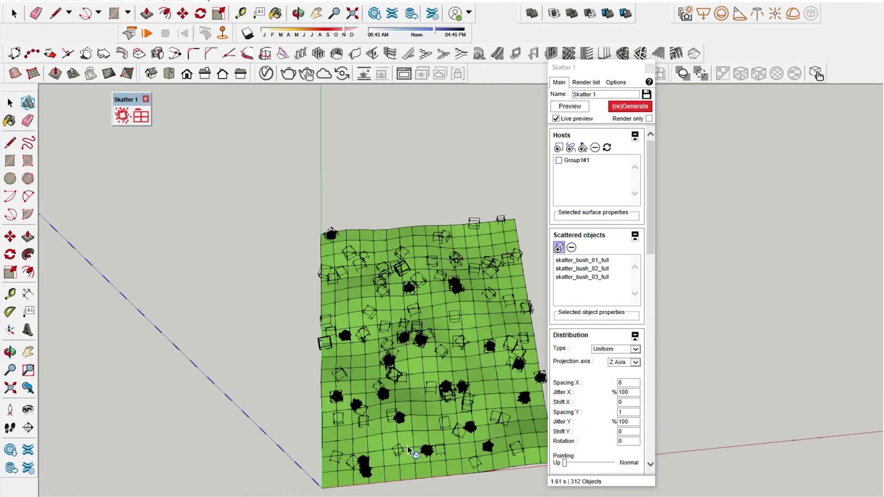
click(416, 449)
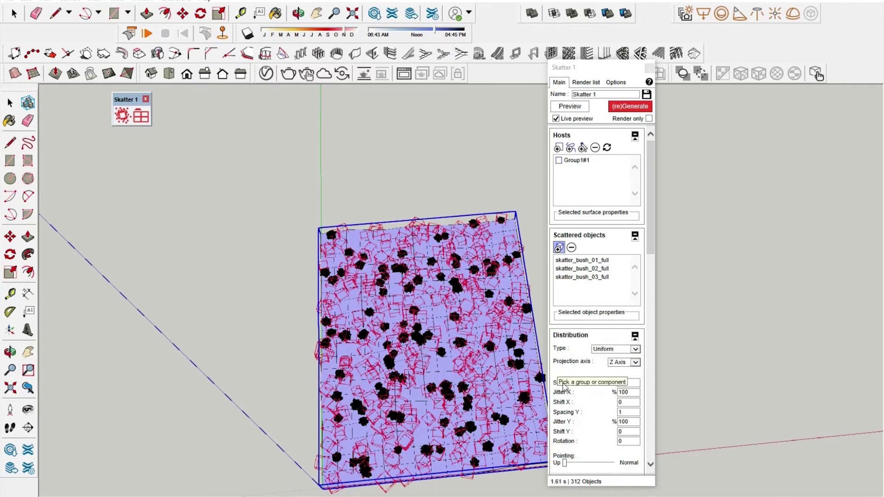
click(632, 352)
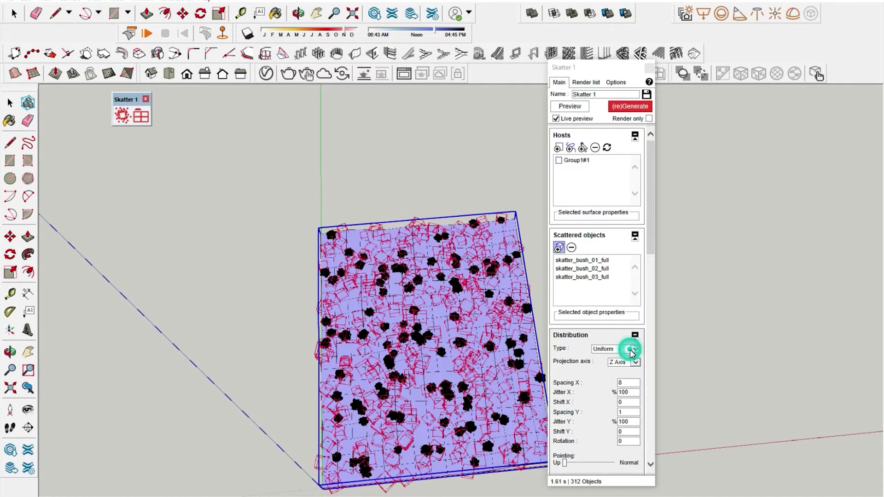
click(606, 342)
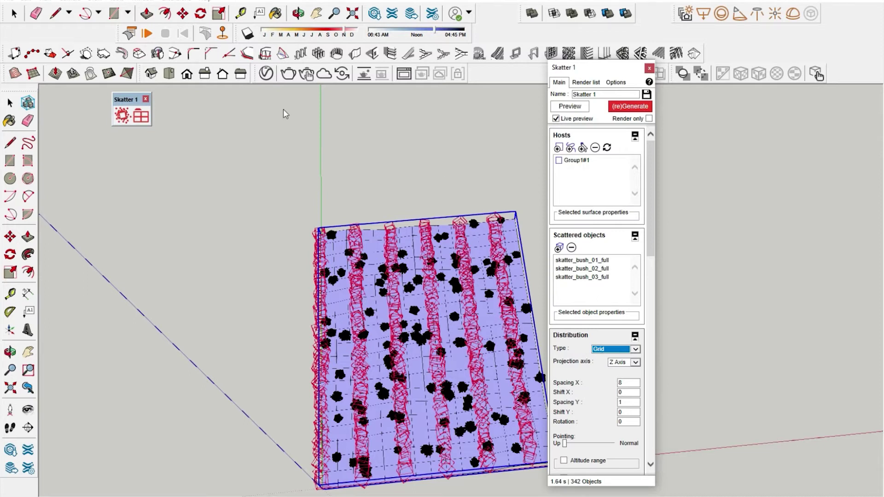
double_click(631, 383)
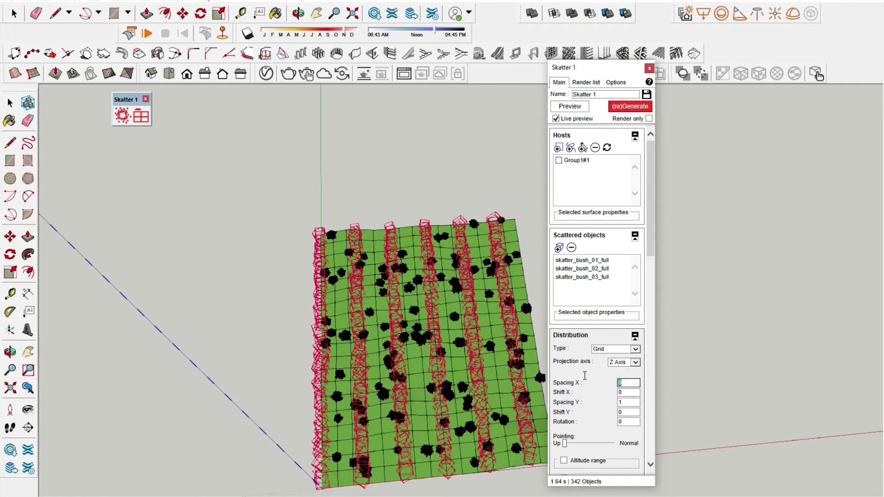
text(10)
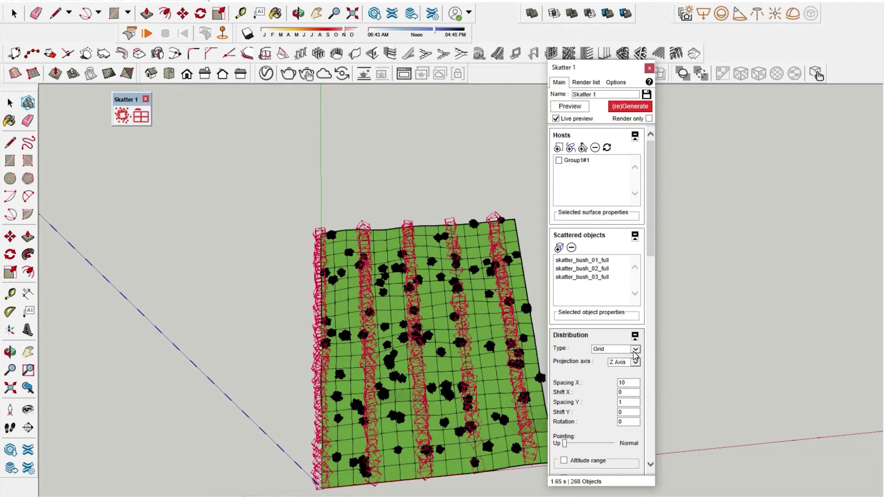
- Change the distribution type from Grid to Vertices
click(635, 349)
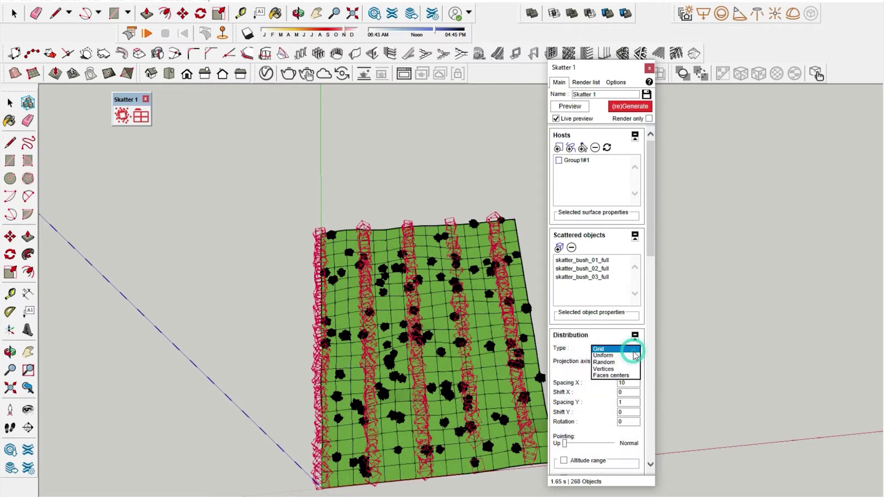
click(602, 369)
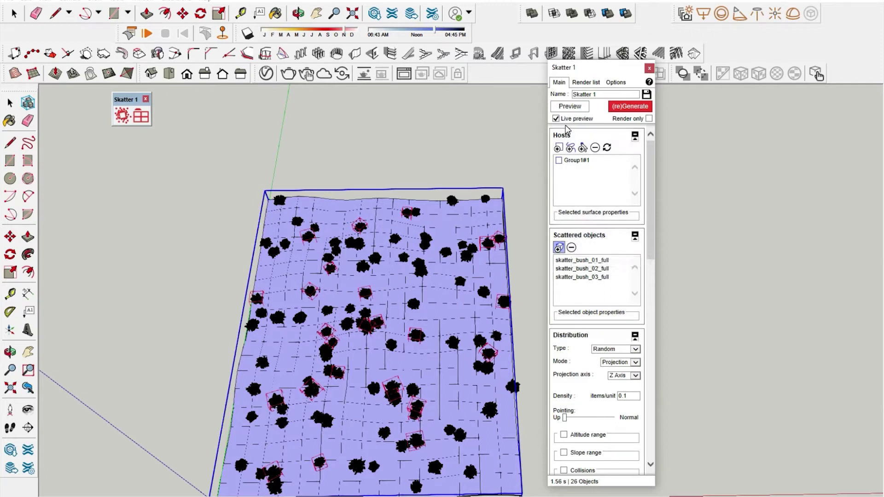
- Add a points set to the hosts and pick two individual points near the terrain's far right area
click(583, 148)
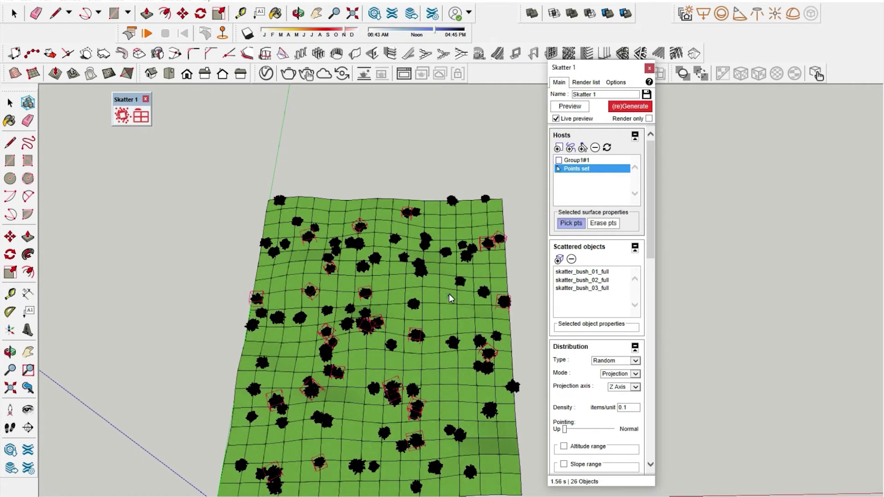
click(449, 294)
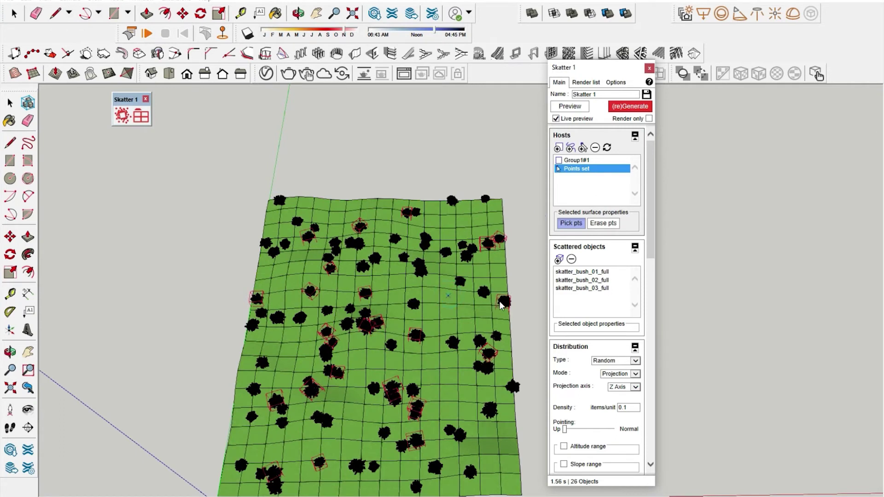
click(499, 272)
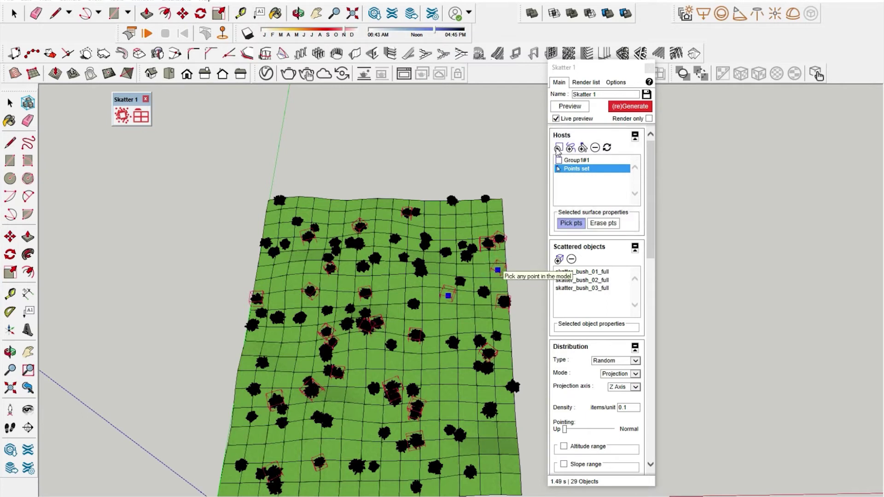
- Remove the points set from the hosts, keeping only the terrain group
click(595, 148)
click(466, 260)
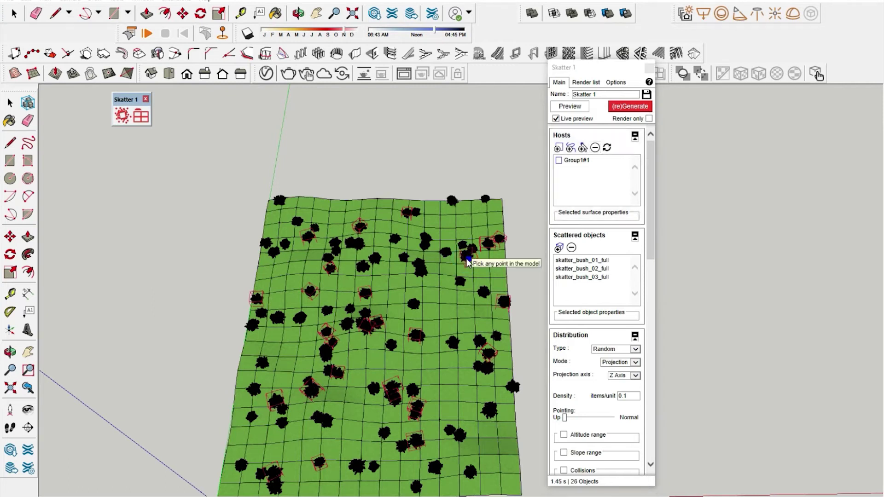
click(595, 149)
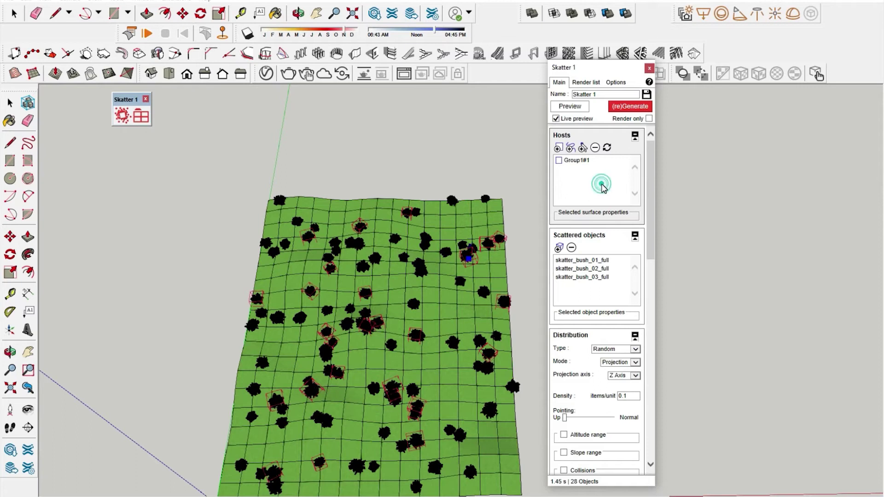
- Add a new points set to the hosts and pick individual points on open spots of the terrain
click(582, 147)
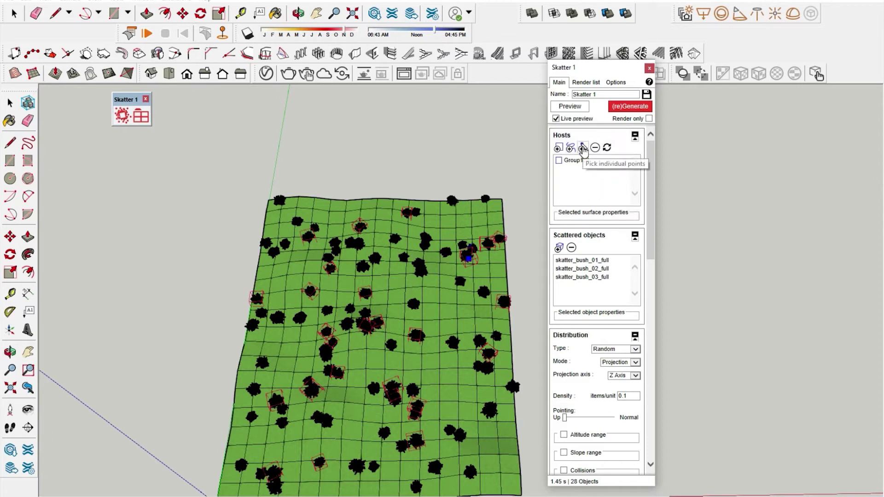
click(583, 148)
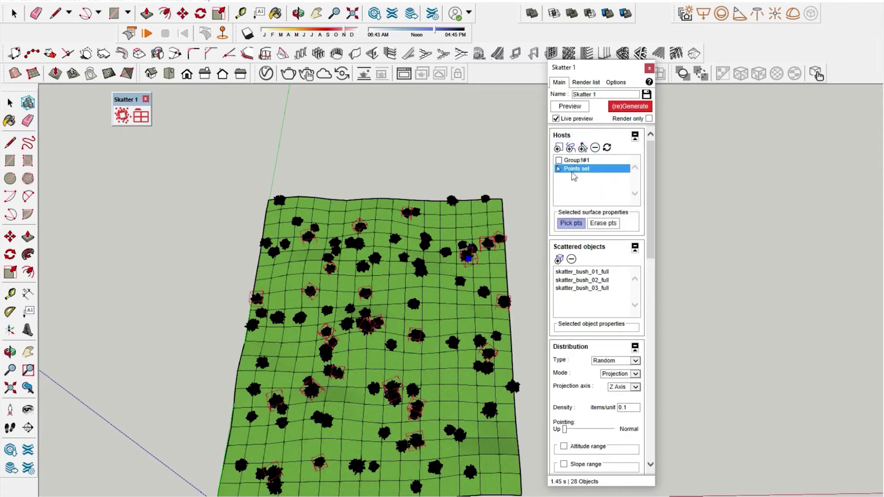
click(464, 300)
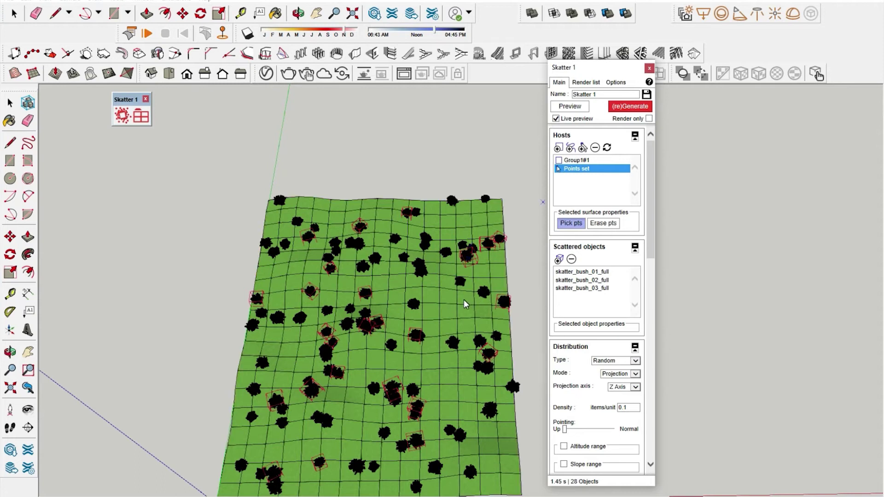
click(464, 299)
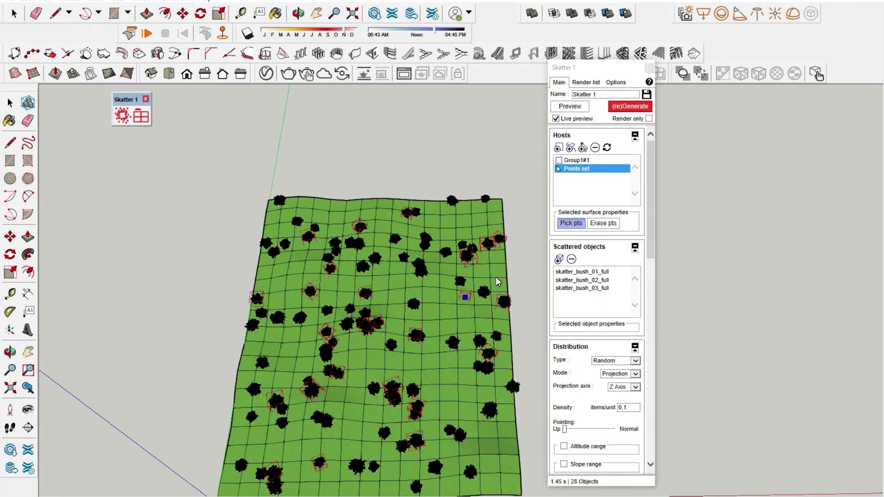
click(490, 277)
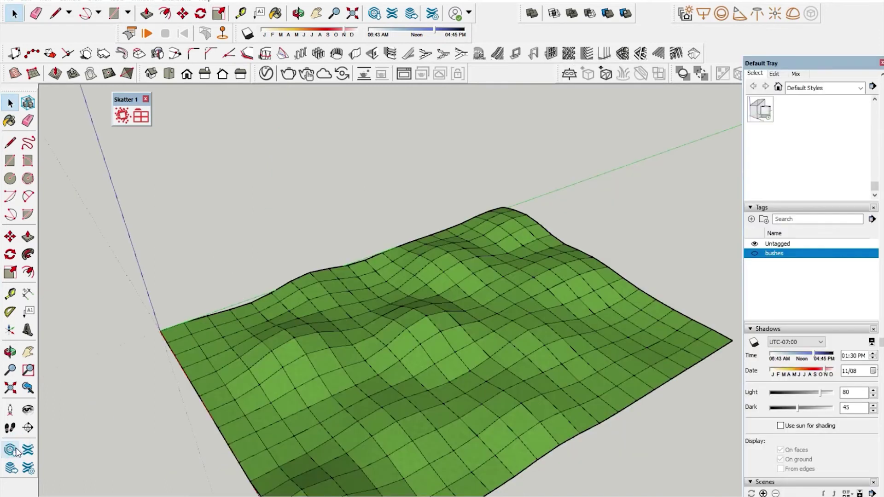
- Search 3D Warehouse for "rock" and restrict the results to models
click(11, 450)
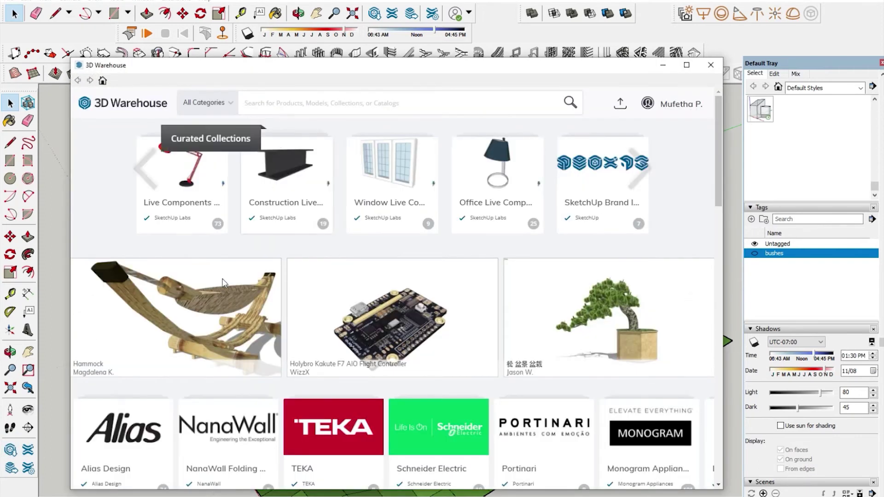
click(322, 103)
text(rock)
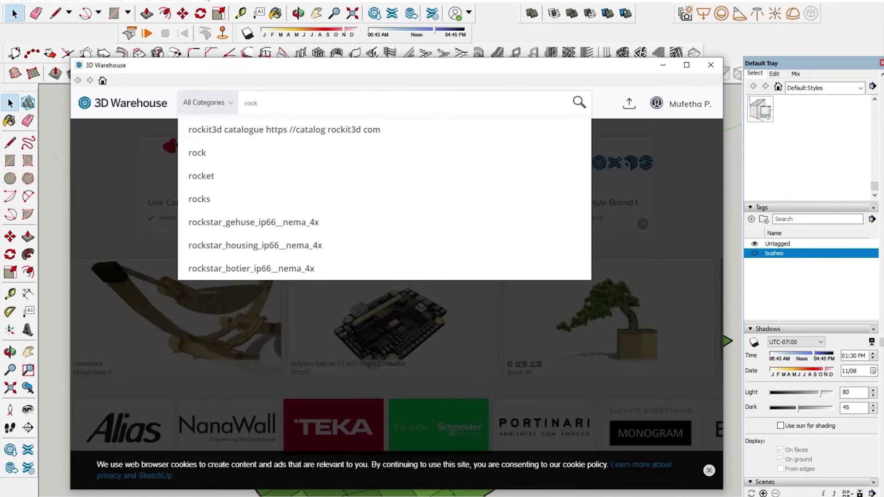
key(Return)
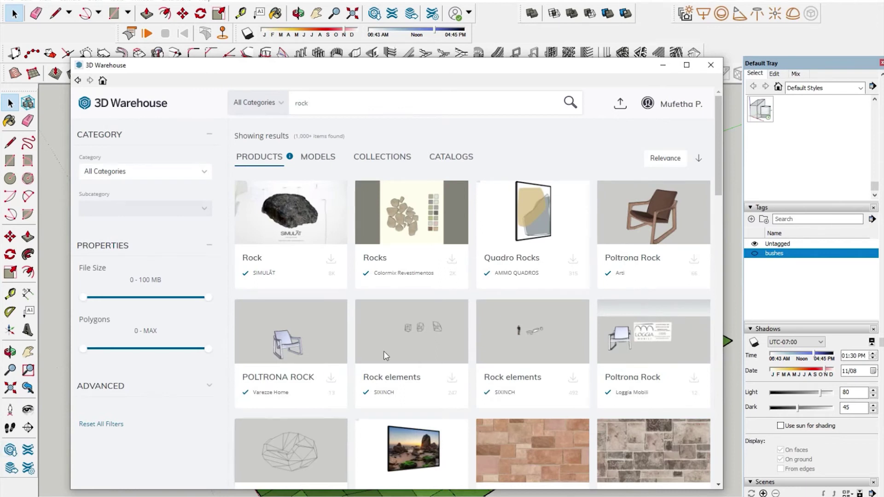
click(324, 162)
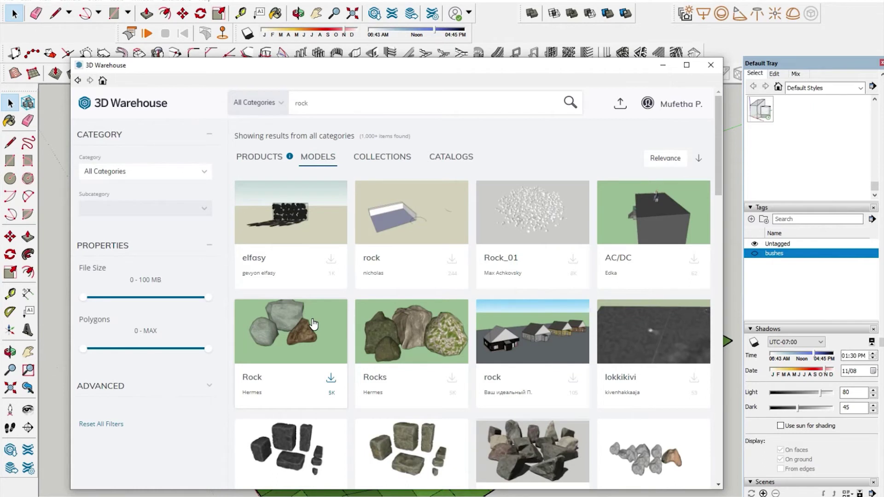
- Load the Rock model with two grey stones and one brown stone directly into the scene and place it on the terrain
click(331, 378)
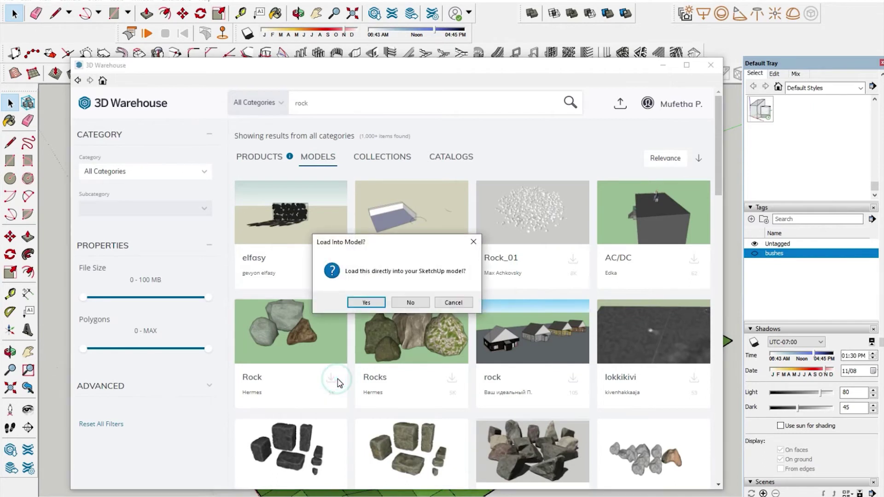
click(372, 306)
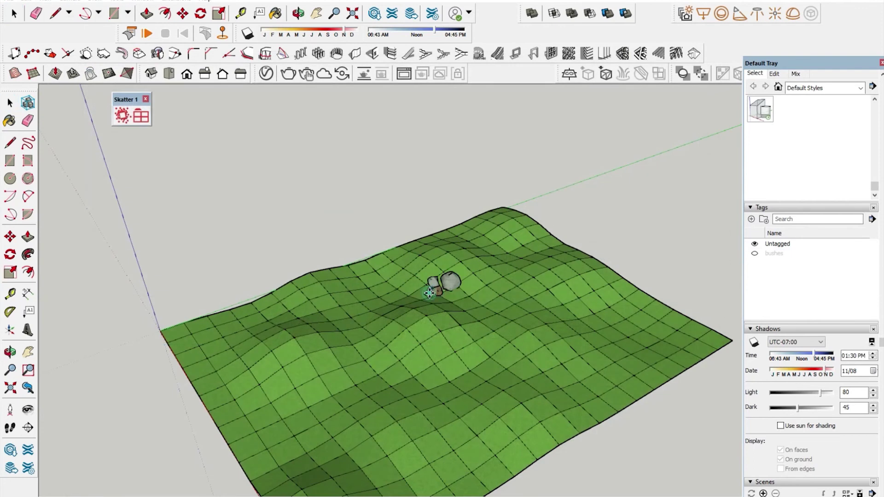
click(430, 293)
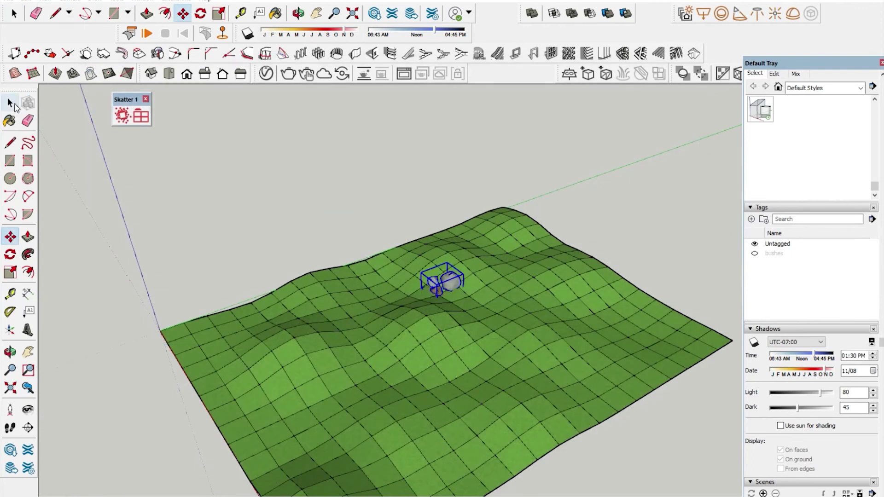
key(space)
click(494, 151)
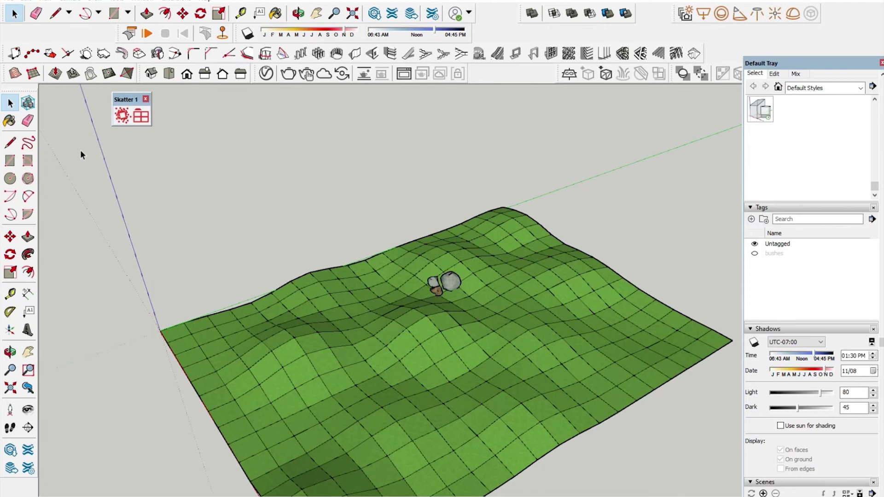
- Start a new Skatter scatter with the terrain group as host and the Rock component as scattered object
click(121, 119)
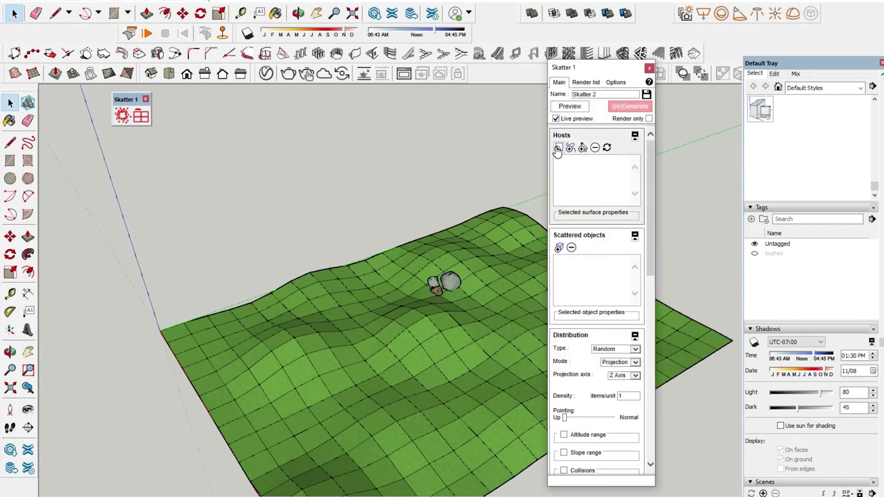
click(558, 148)
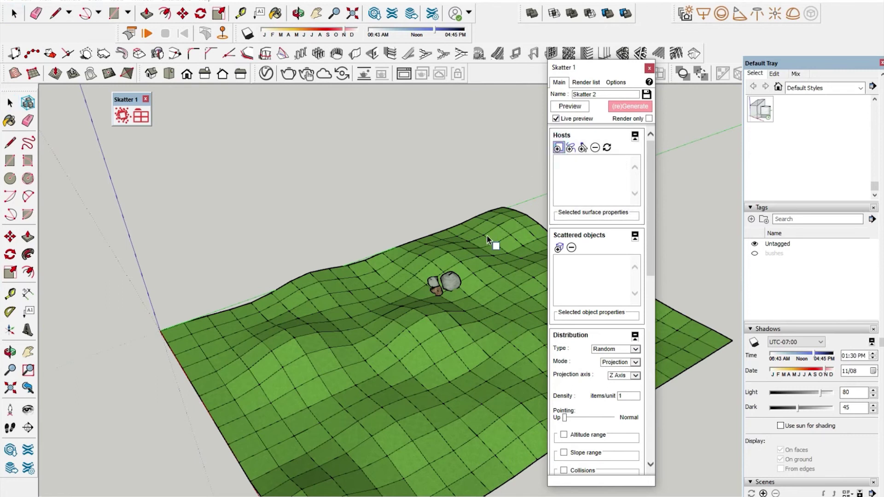
click(477, 255)
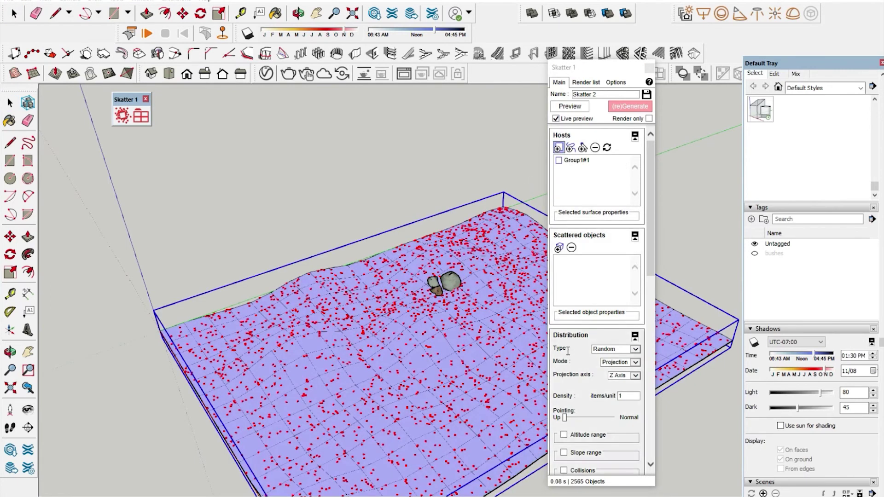
click(560, 249)
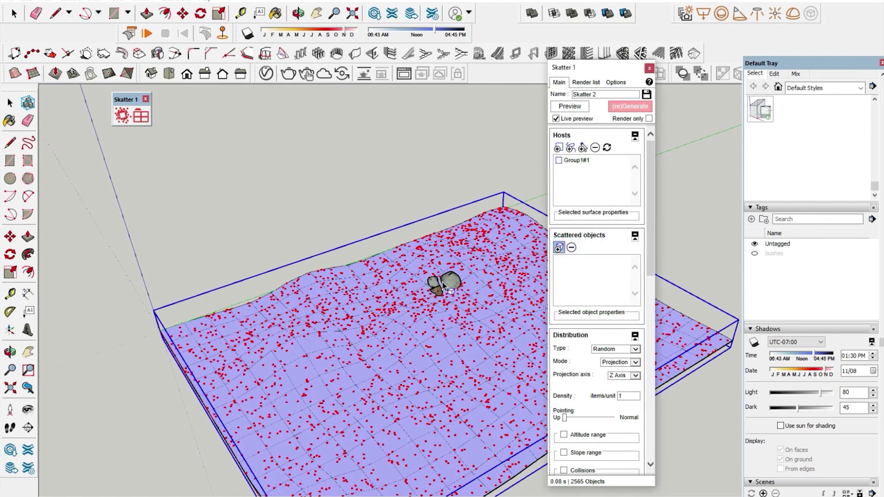
click(445, 282)
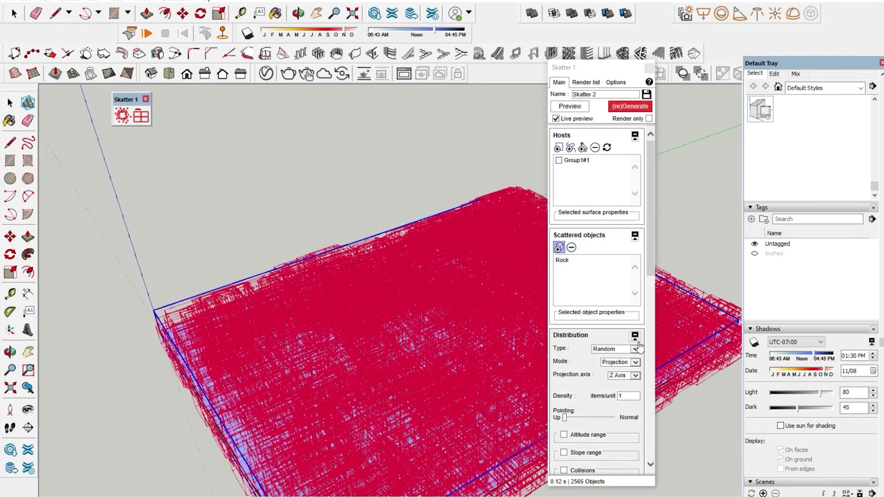
- Set the random distribution's density to 0.1 items per unit and generate the rocks on the terrain
double_click(629, 396)
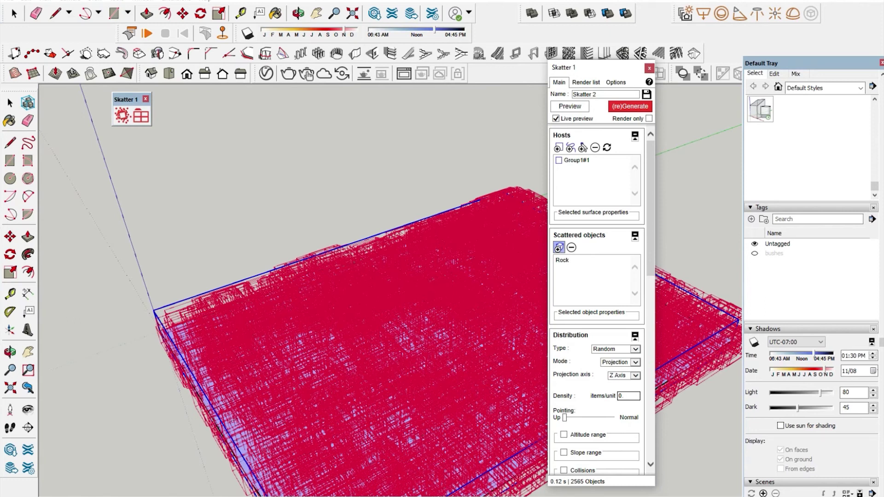
key(Return)
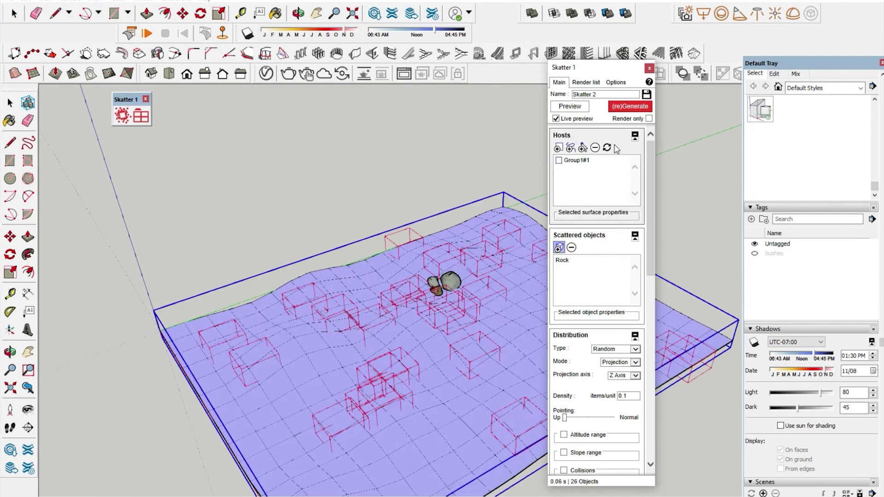
click(632, 107)
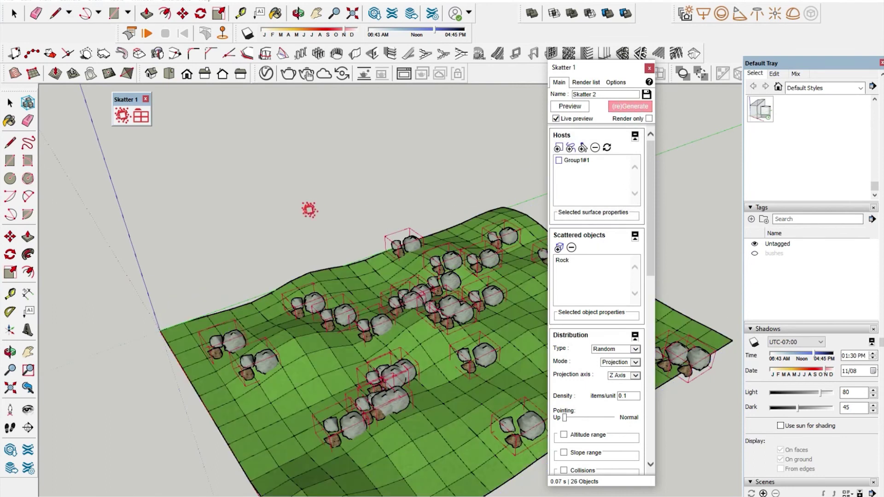
middle_drag(308, 204, 279, 196)
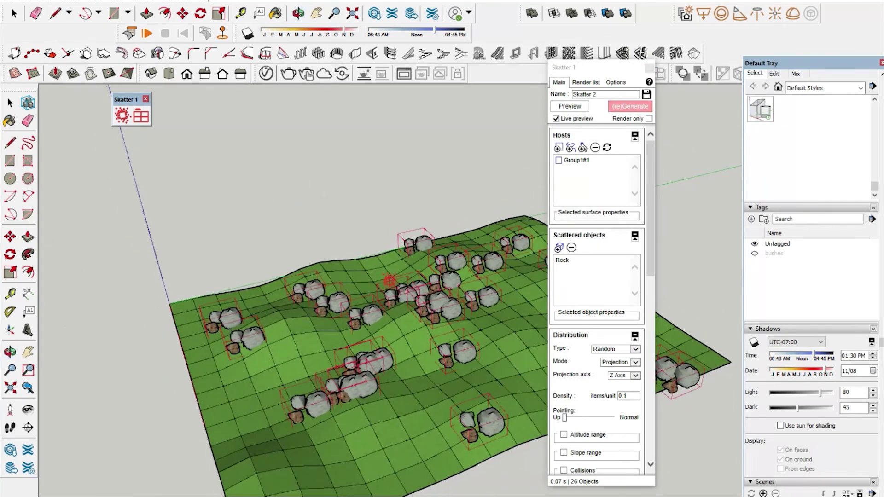
double_click(628, 393)
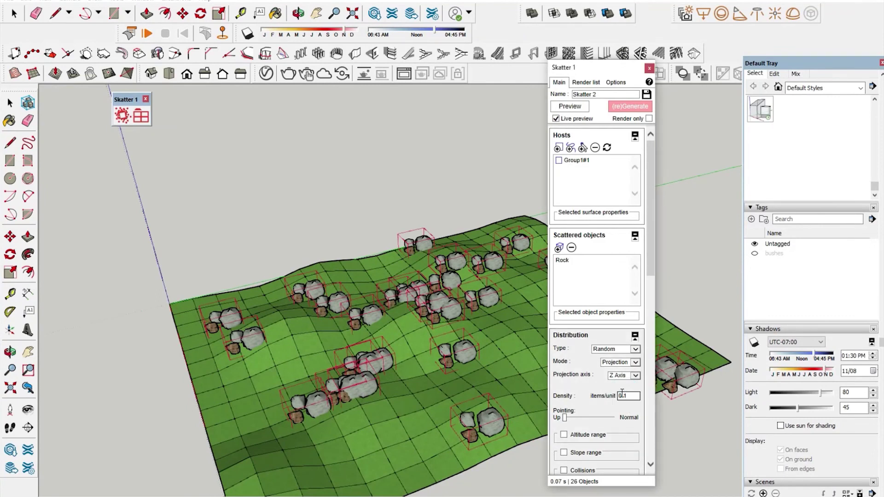
click(649, 68)
- Delete overlapping rock clusters from the generated scatter group to thin out the crowded spots
key(o)
drag(519, 346, 713, 472)
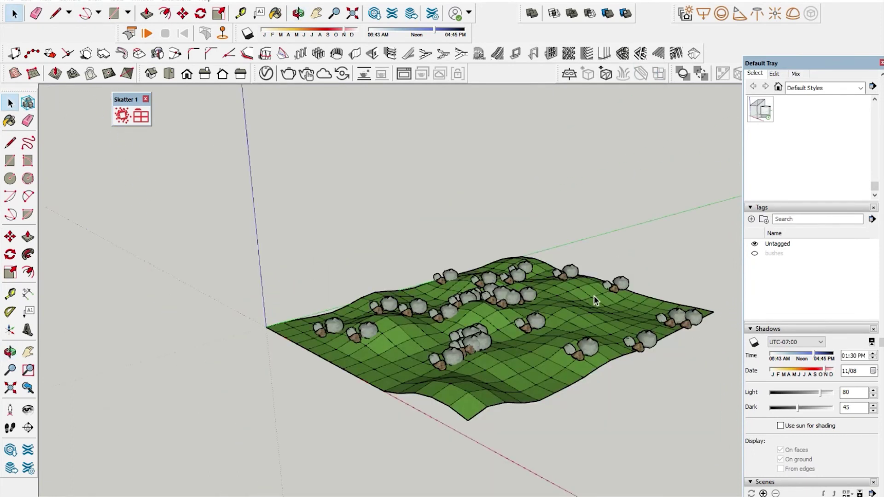
scroll(549, 308, up, 5)
click(484, 286)
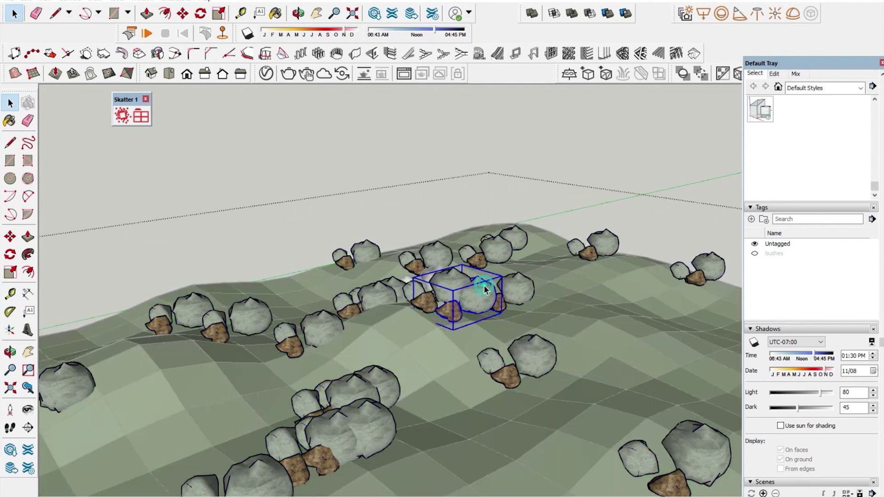
key(Delete)
click(388, 288)
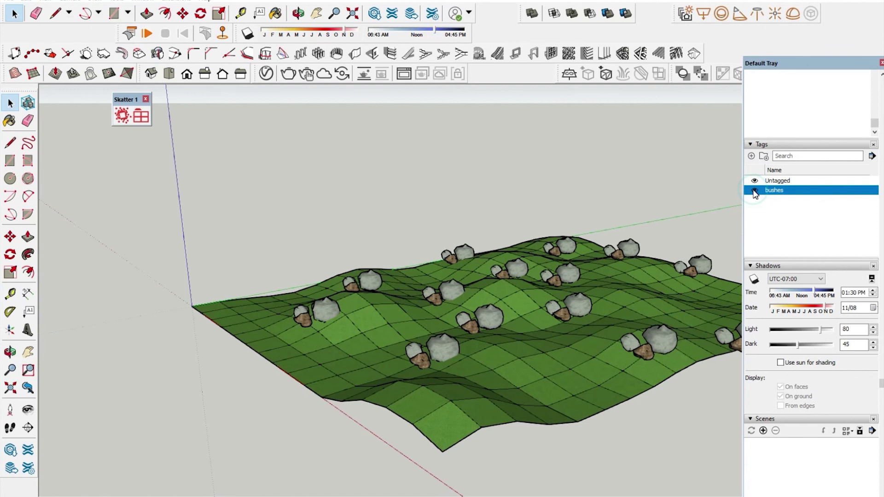
- Make the bushes tag visible to show the scattered bushes together with the rocks
click(755, 191)
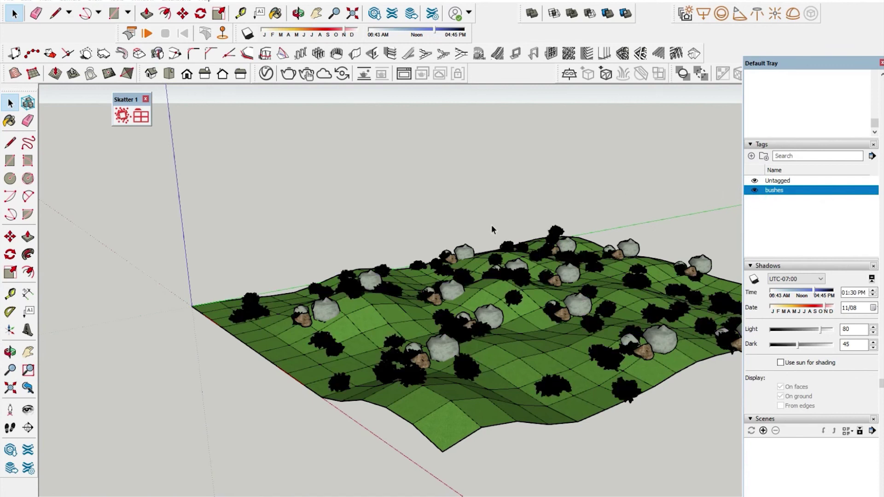
scroll(365, 346, up, 1)
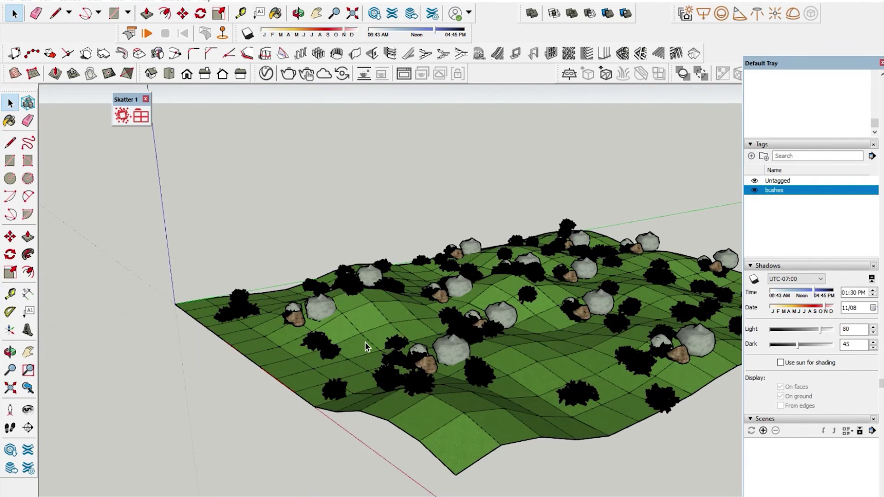
scroll(364, 343, up, 1)
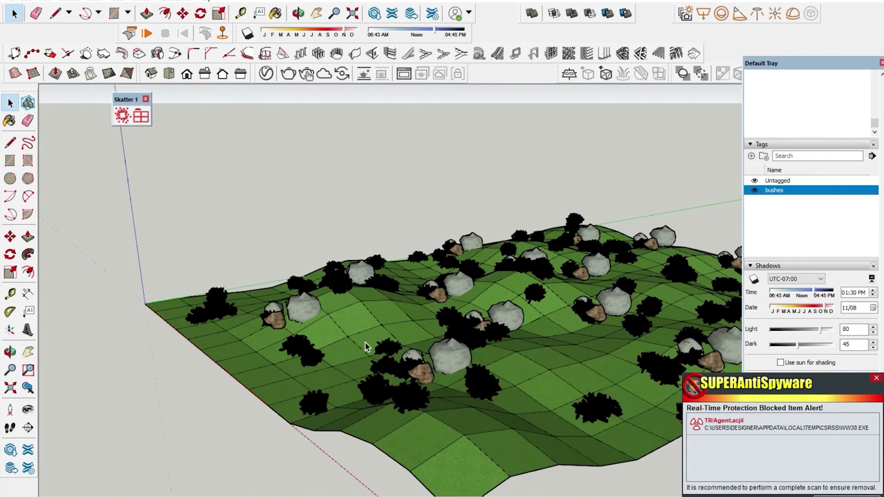
click(876, 379)
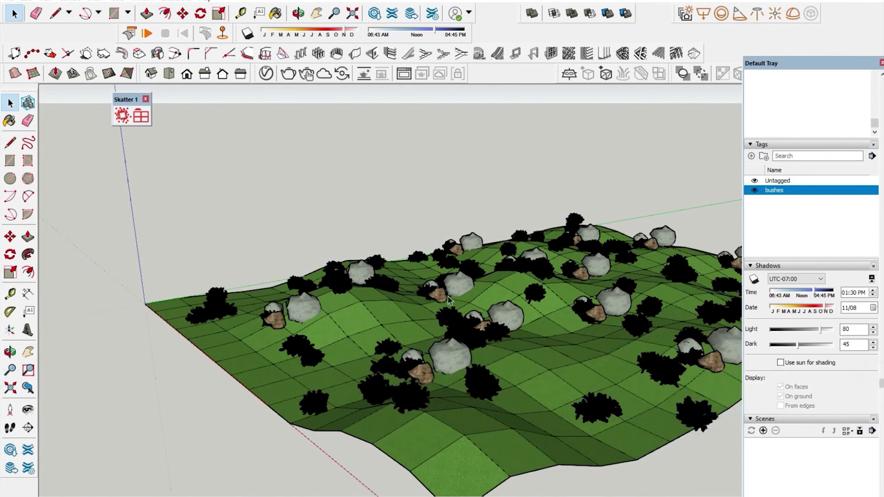
middle_drag(395, 303, 470, 317)
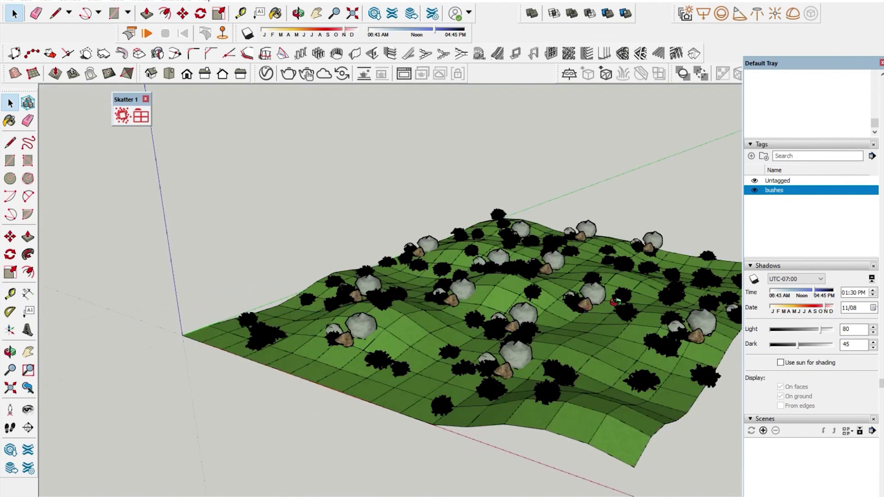
middle_drag(617, 301, 607, 306)
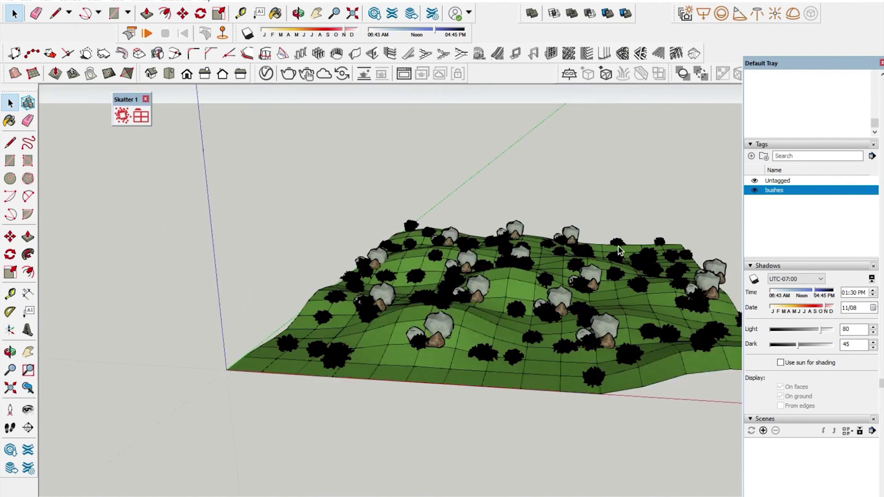
middle_drag(618, 247, 648, 241)
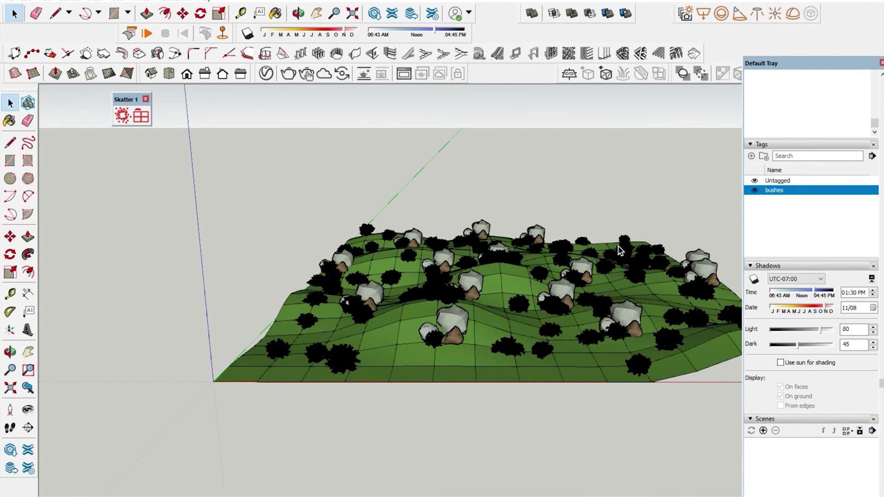